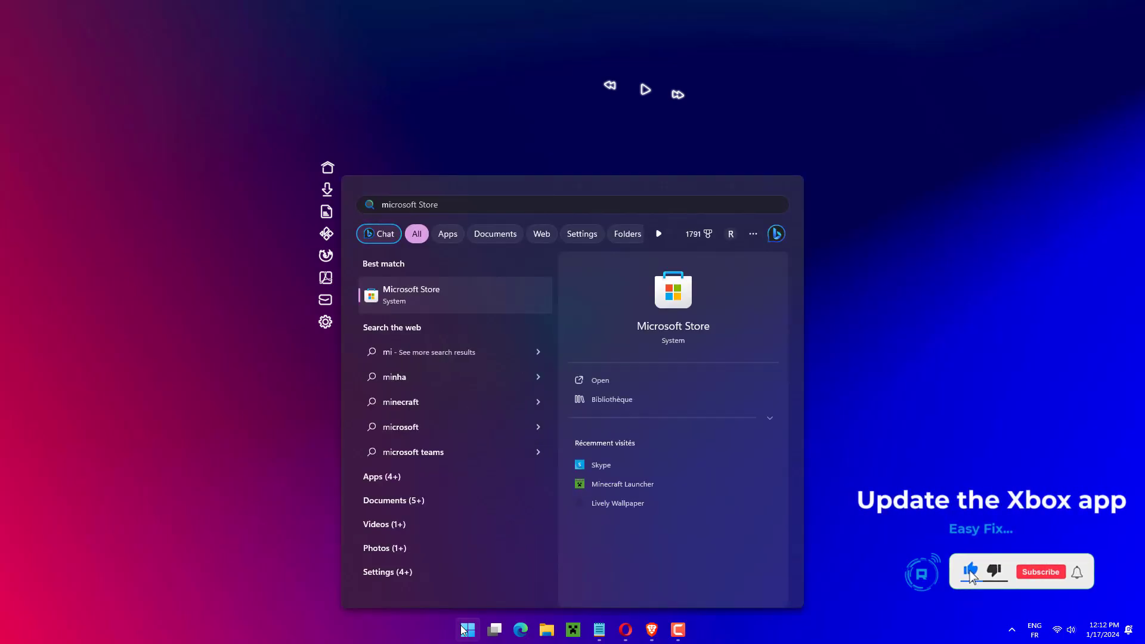
Open Microsoft Store's Bibliothèque and run Obtenir les mises à jour to check for app updates
{"action": "left_click", "coordinate": [469, 307]}
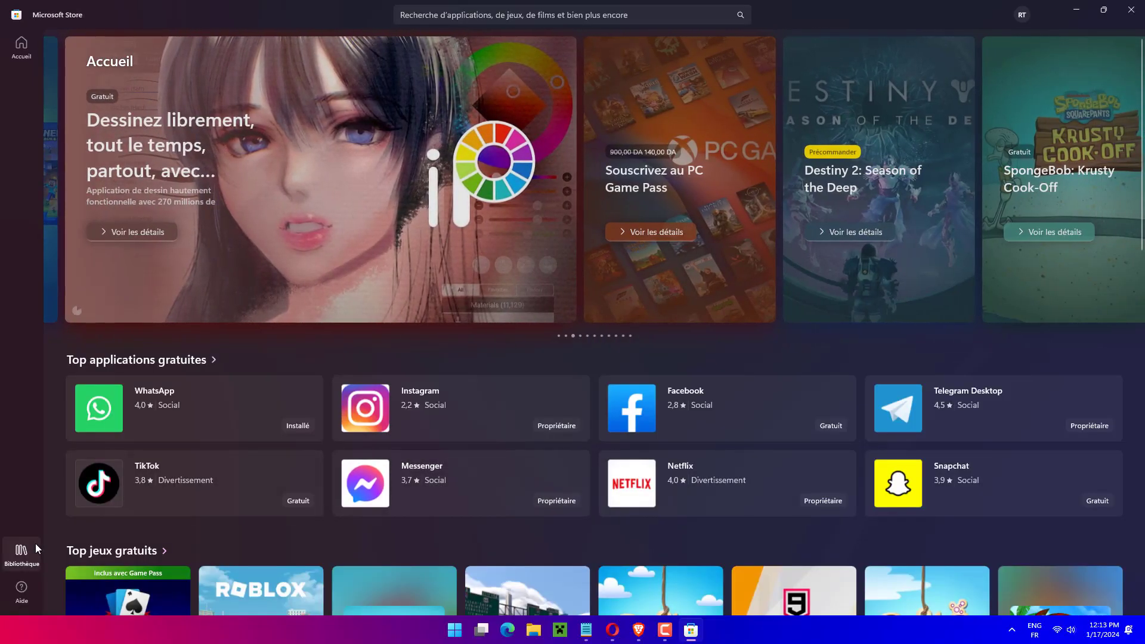
{"action": "left_click", "coordinate": [21, 552]}
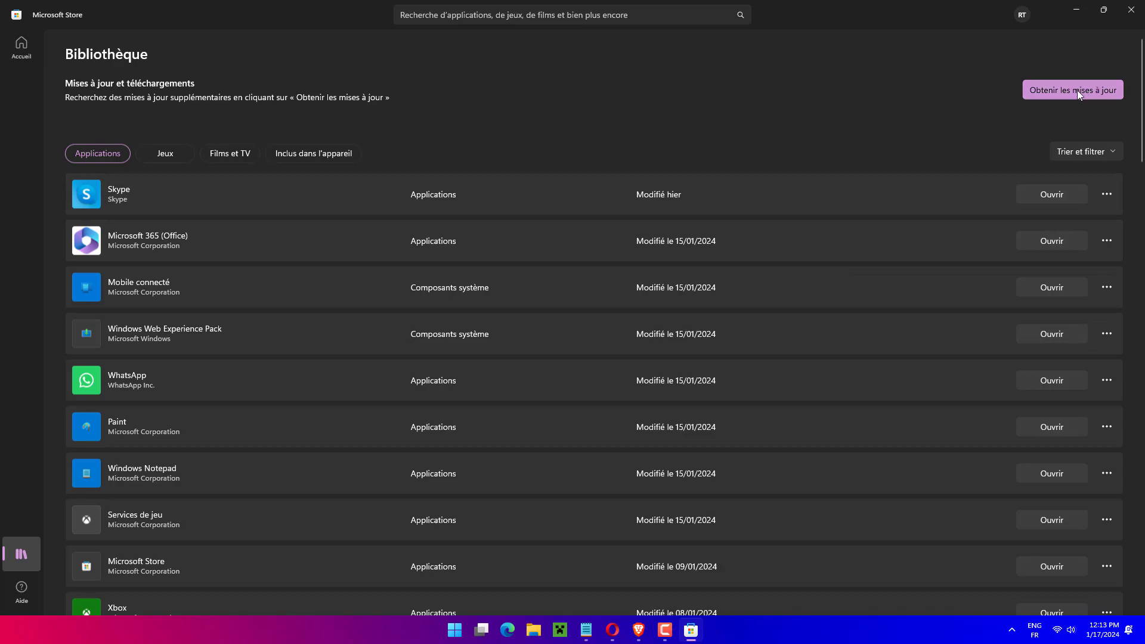
{"action": "left_click", "coordinate": [1078, 90]}
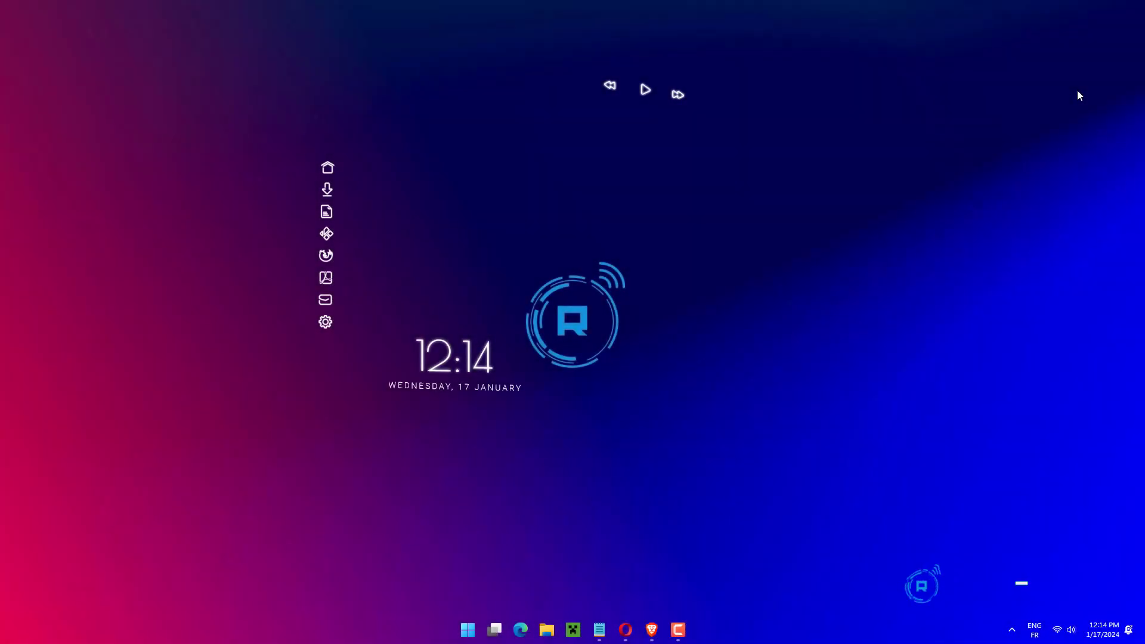
Run wsreset from the Run dialog to clear the Store cache, then close the reopened Store
{"action": "key", "text": "super+r"}
{"action": "type", "text": "wsreset"}
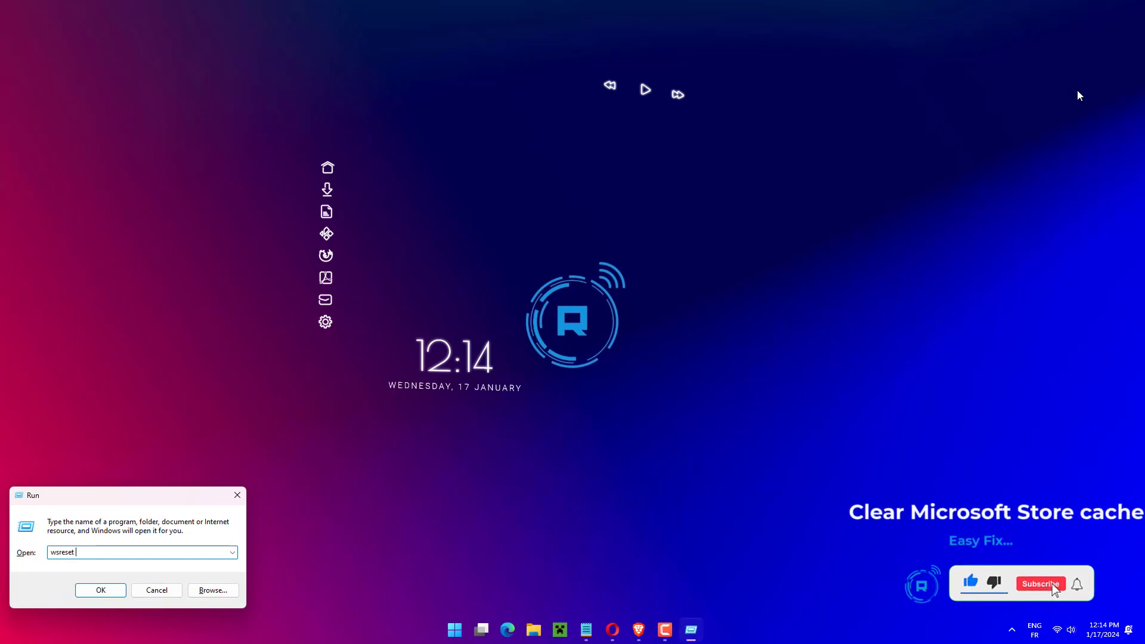
{"action": "key", "text": "Return"}
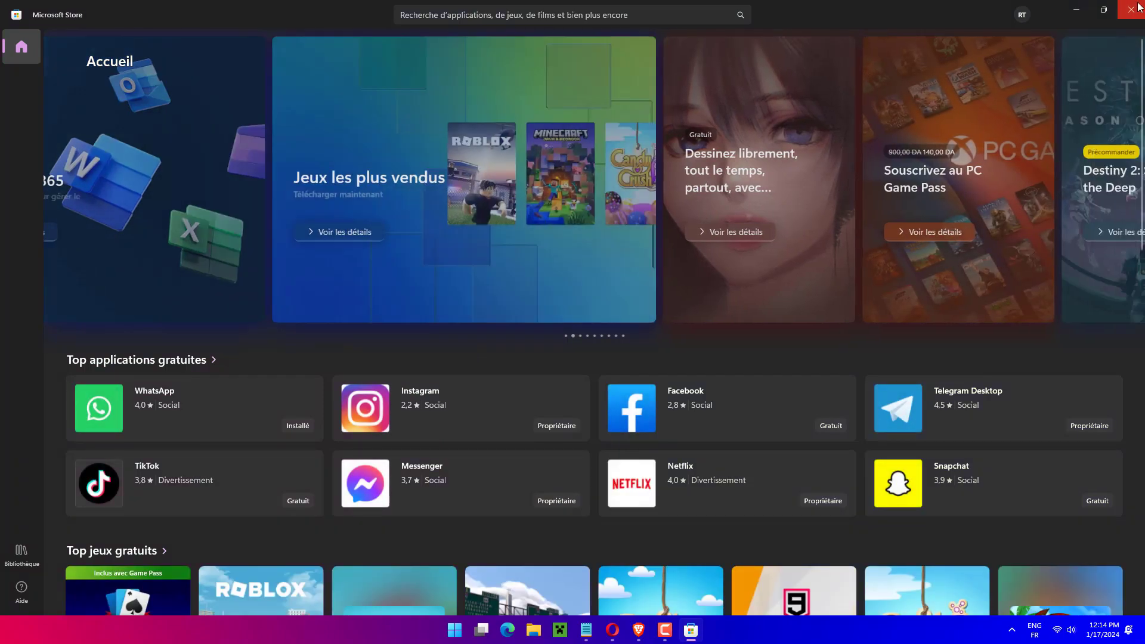
{"action": "left_click", "coordinate": [1139, 7]}
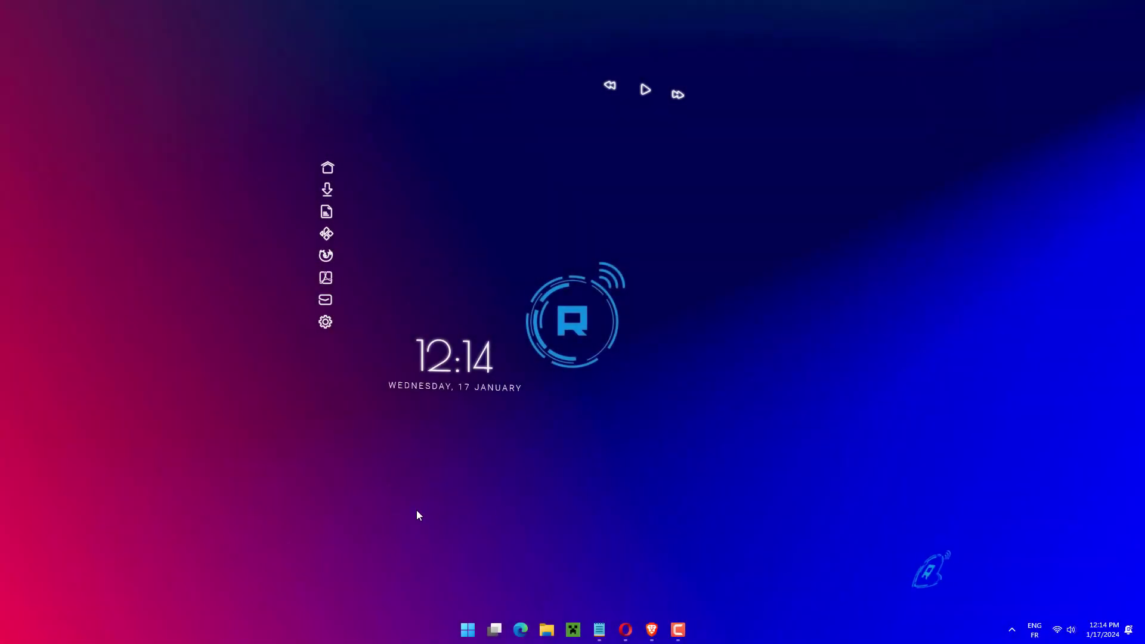
Launch Windows Terminal as administrator and paste the Get-AppXPackage re-register command
{"action": "left_click", "coordinate": [495, 630]}
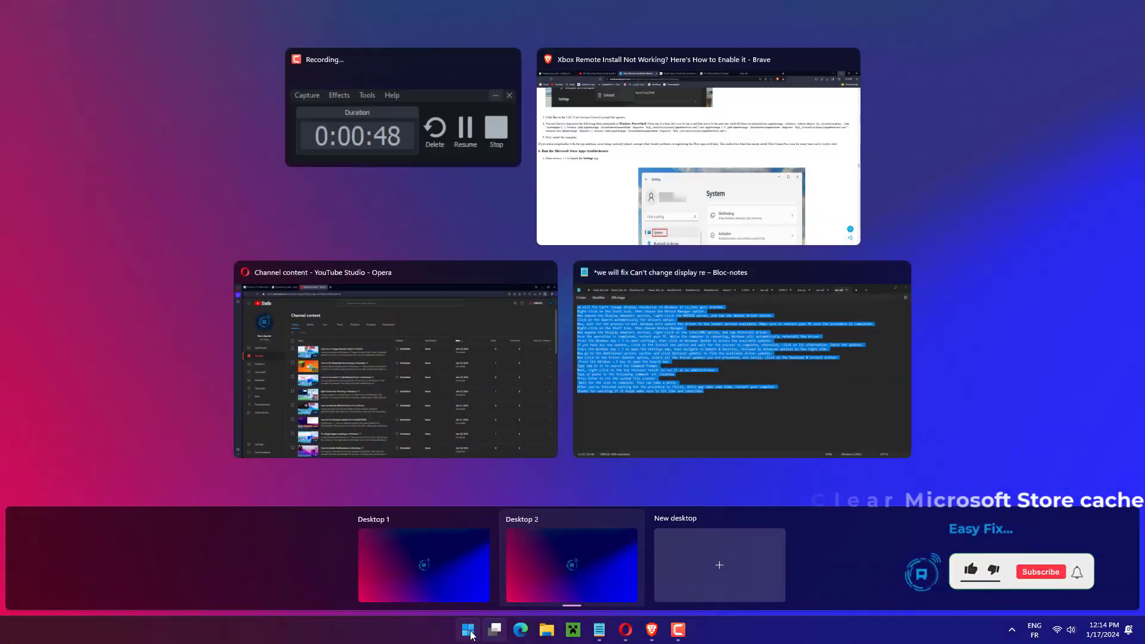
{"action": "left_click", "coordinate": [470, 631]}
{"action": "left_click", "coordinate": [493, 204]}
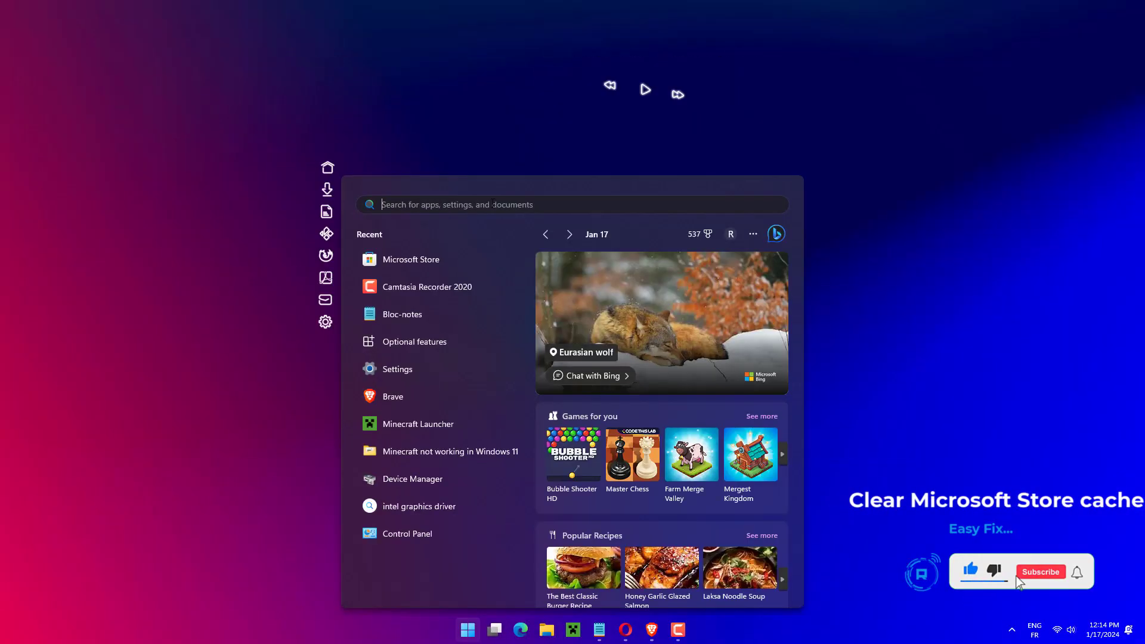
{"action": "right_click", "coordinate": [492, 204]}
{"action": "left_click", "coordinate": [518, 216]}
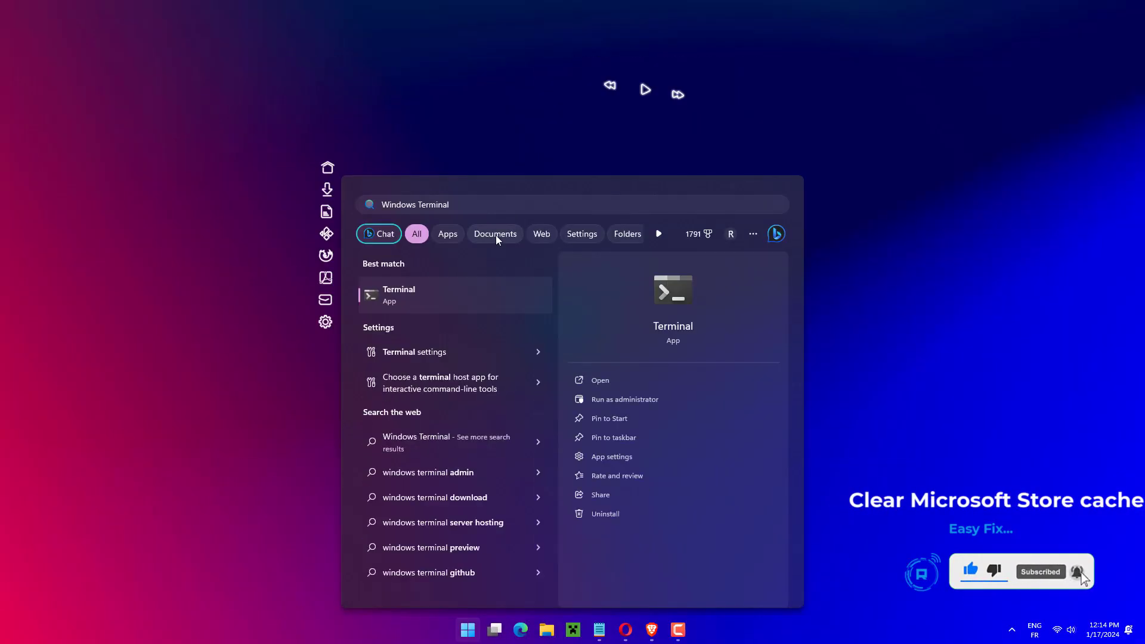
{"action": "right_click", "coordinate": [459, 299]}
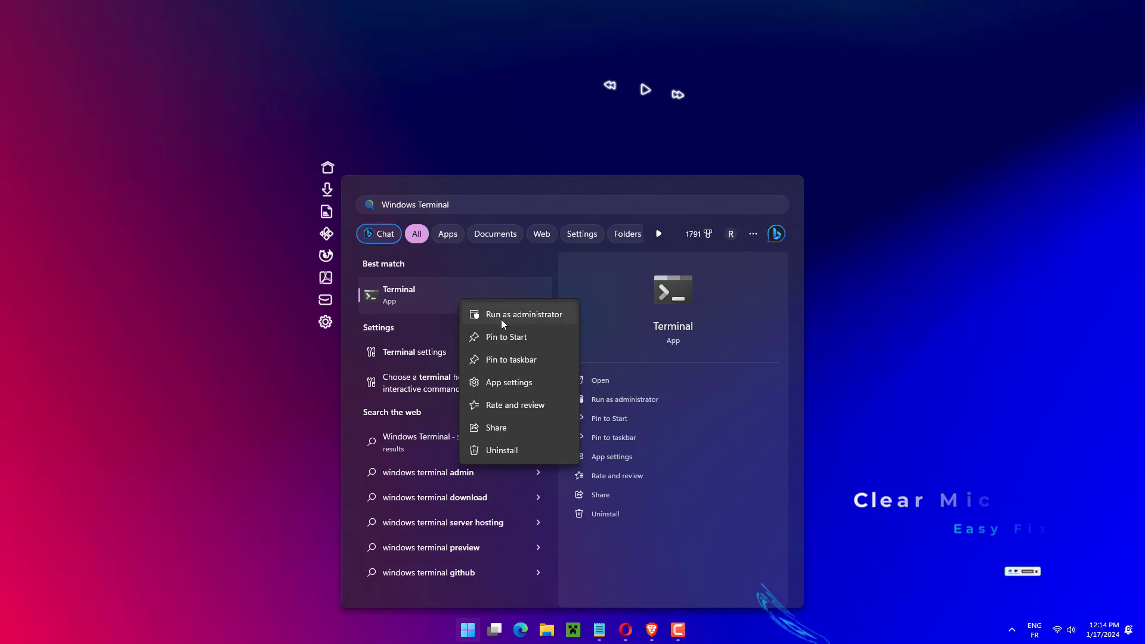
{"action": "left_click", "coordinate": [502, 324]}
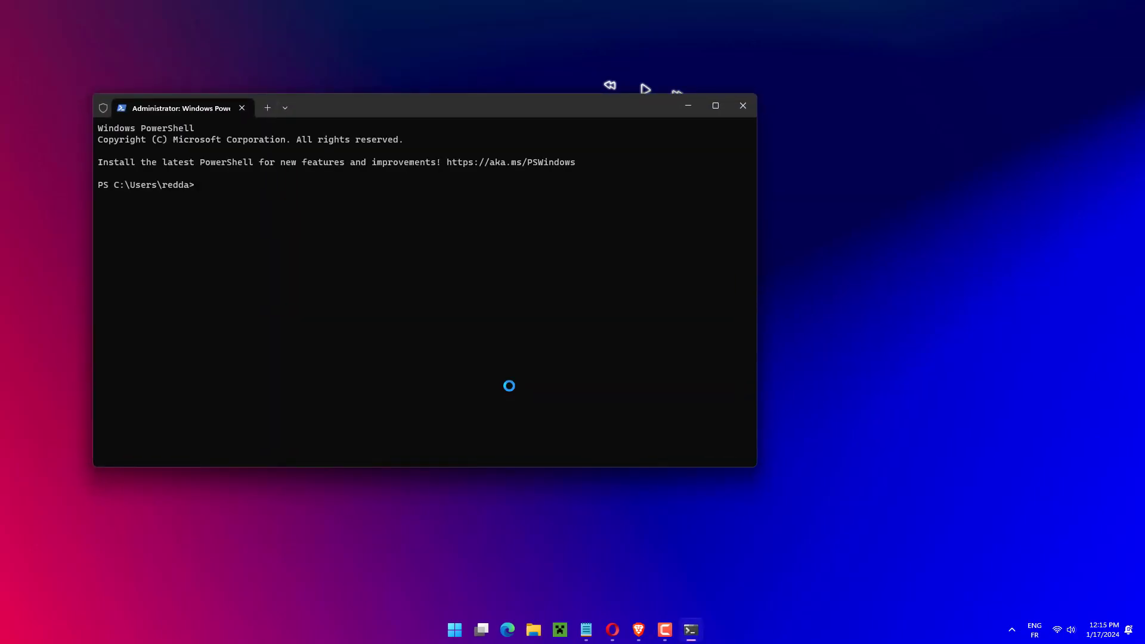
{"action": "type", "text": "Get-AppXPackage -AllUsers |Where-Object {$_.InstallLocation -like \"SystemApps\"} | Foreach {Add-AppxPackage -DisableDevelopmentMode -Register \"$($_.InstallLocation)\\AppXManifest.xml\"} Get-AppXPackage | % {Add-AppxPackage -DisableDevelopmentMode -Register \"$($_.InstallLocation)\\AppXManifest.xml\" -verbose} Get-AppXPackage -AllUsers | Foreach {Add-AppxPackage -DisableDevelopmentMode -Register \"$($_.InstallLocation)\\AppXManifest.xml\"}"}
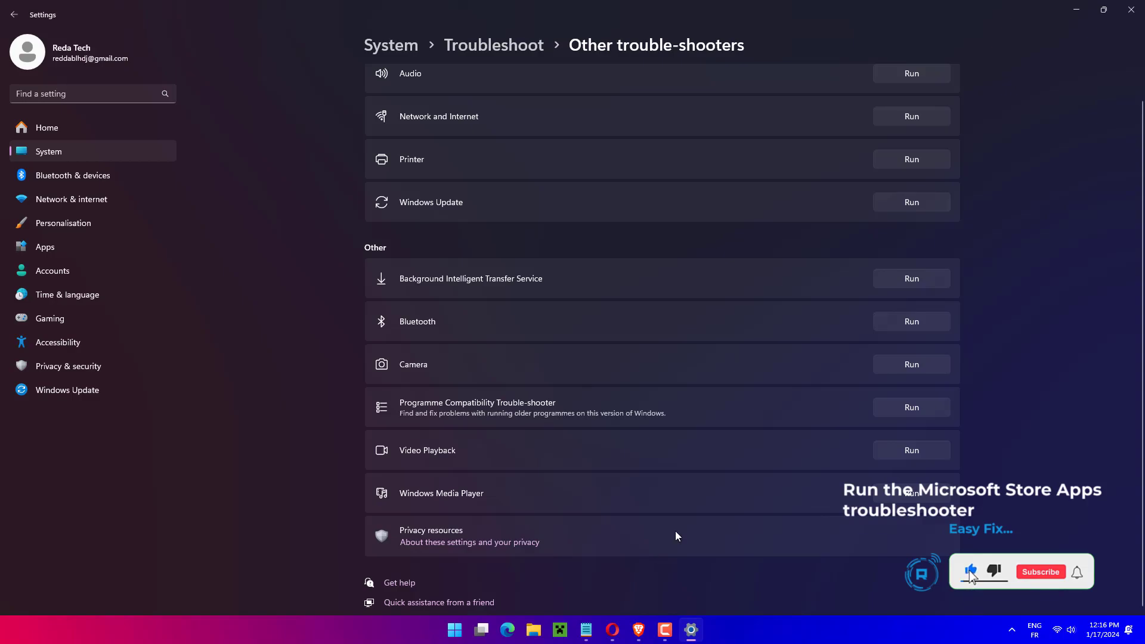
Go back to System, view Troubleshoot > Other trouble-shooters, then close Settings
{"action": "key", "text": "alt+Left"}
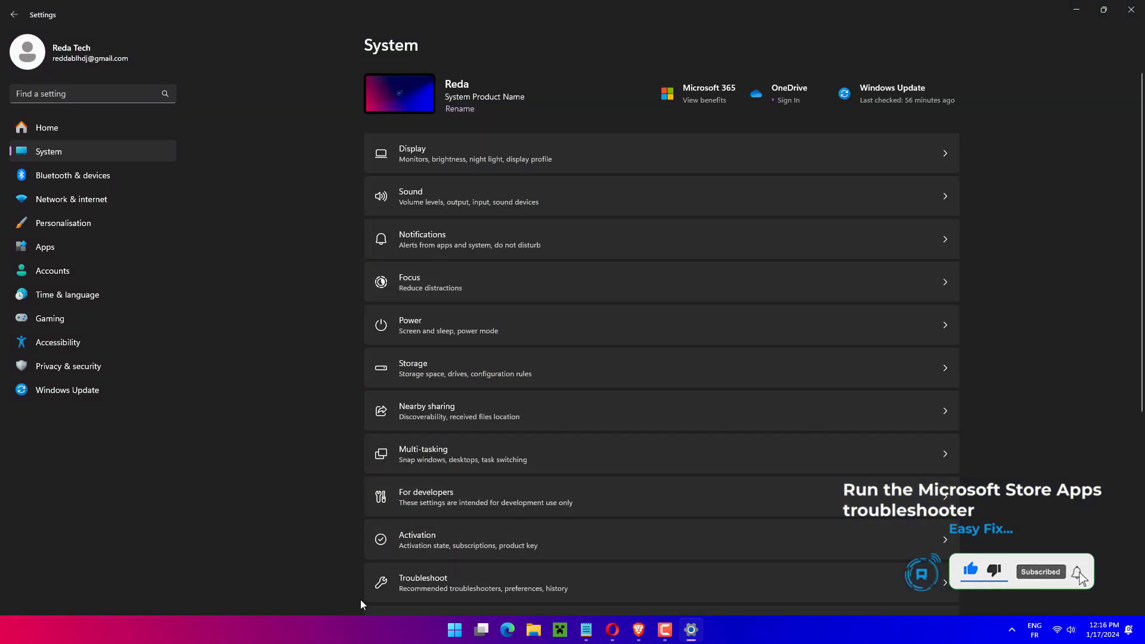
{"action": "scroll", "coordinate": [499, 591], "scroll_direction": "down", "scroll_amount": 5}
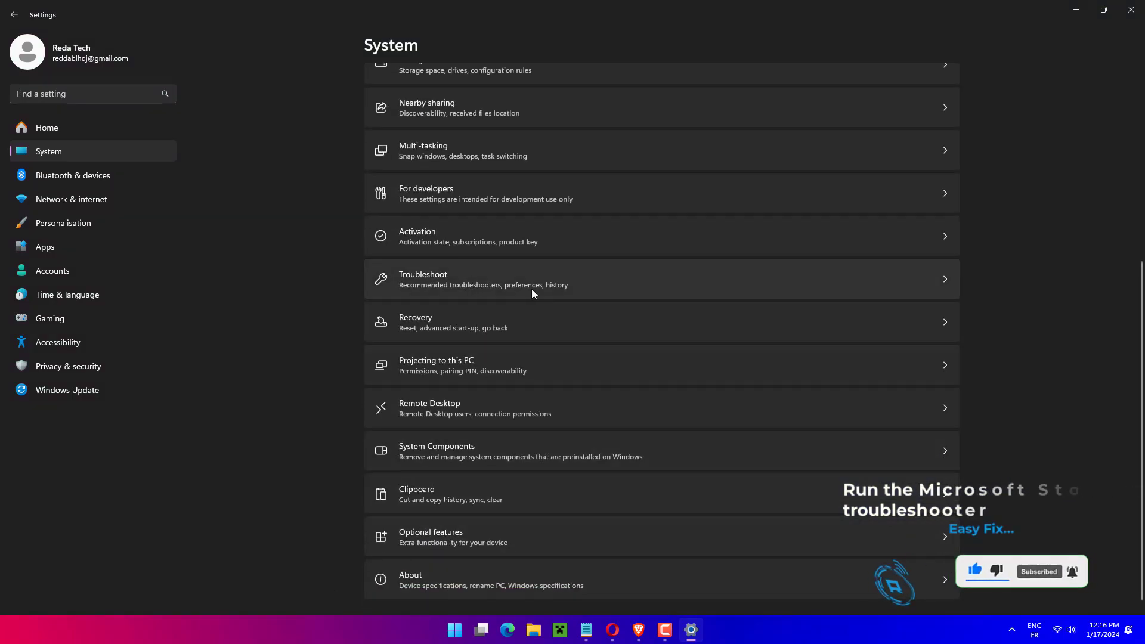
{"action": "left_click", "coordinate": [508, 287]}
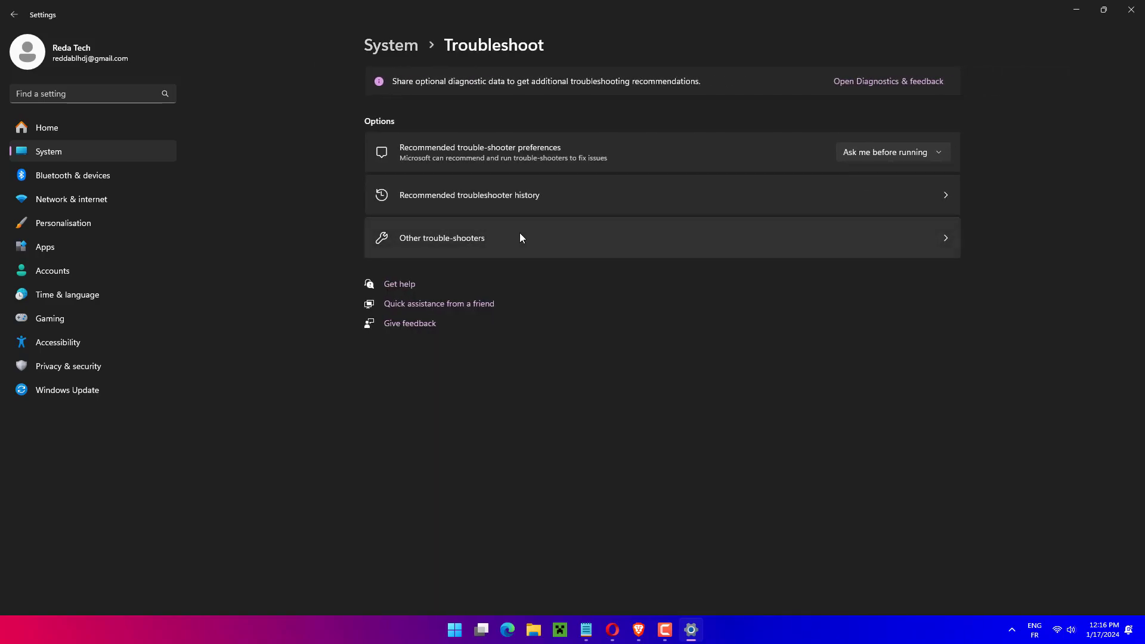
{"action": "left_click", "coordinate": [553, 250]}
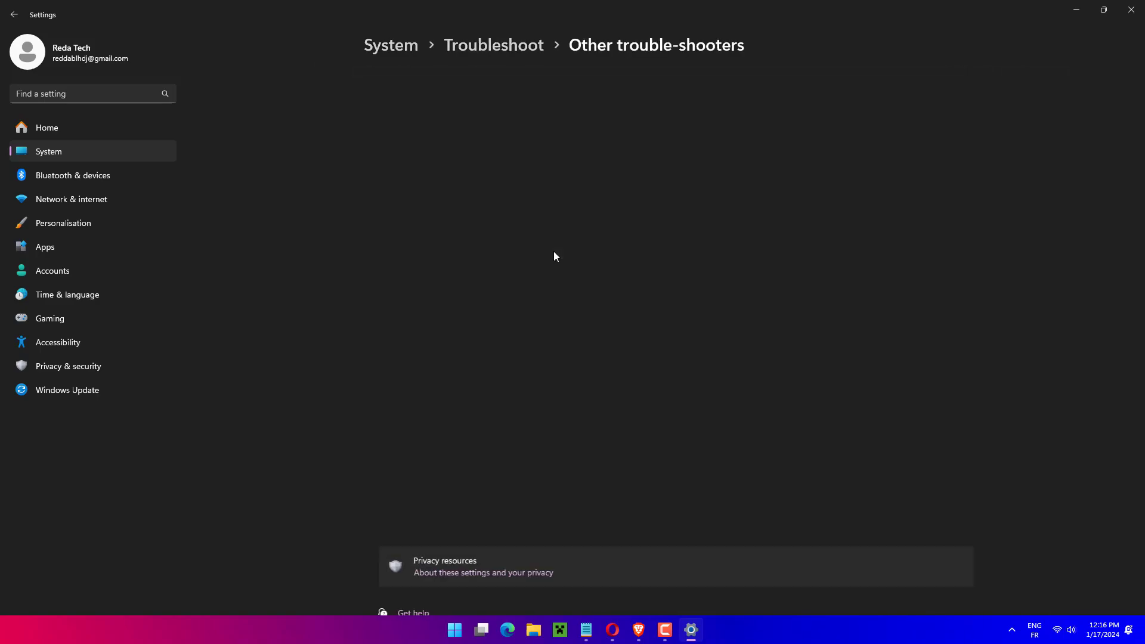
{"action": "scroll", "coordinate": [660, 393], "scroll_direction": "down", "scroll_amount": 1}
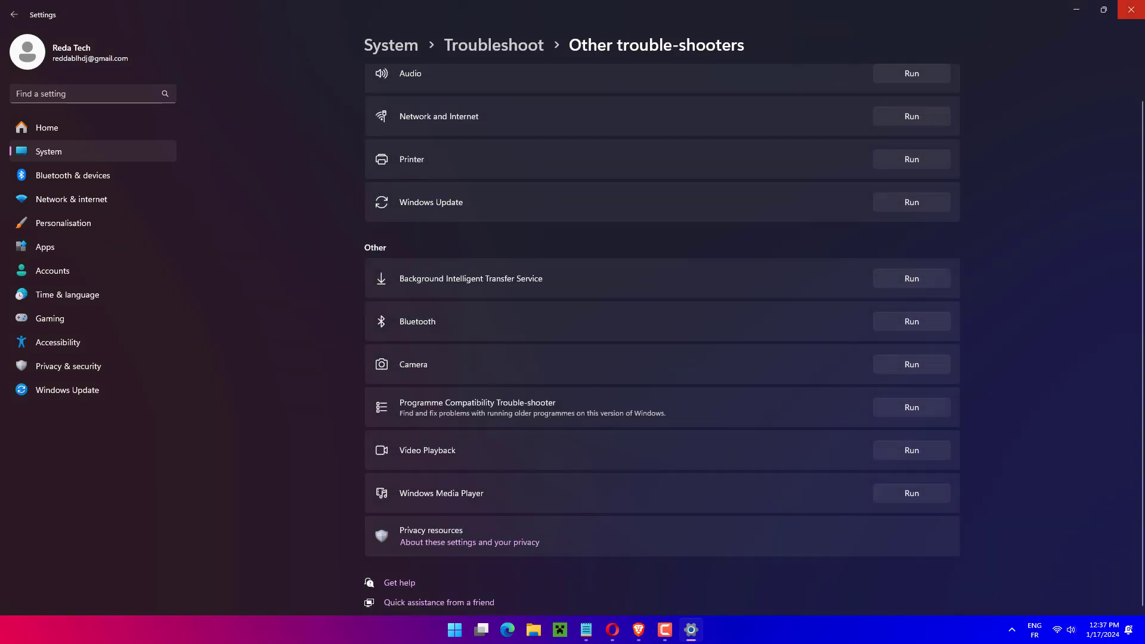
{"action": "left_click", "coordinate": [1131, 9]}
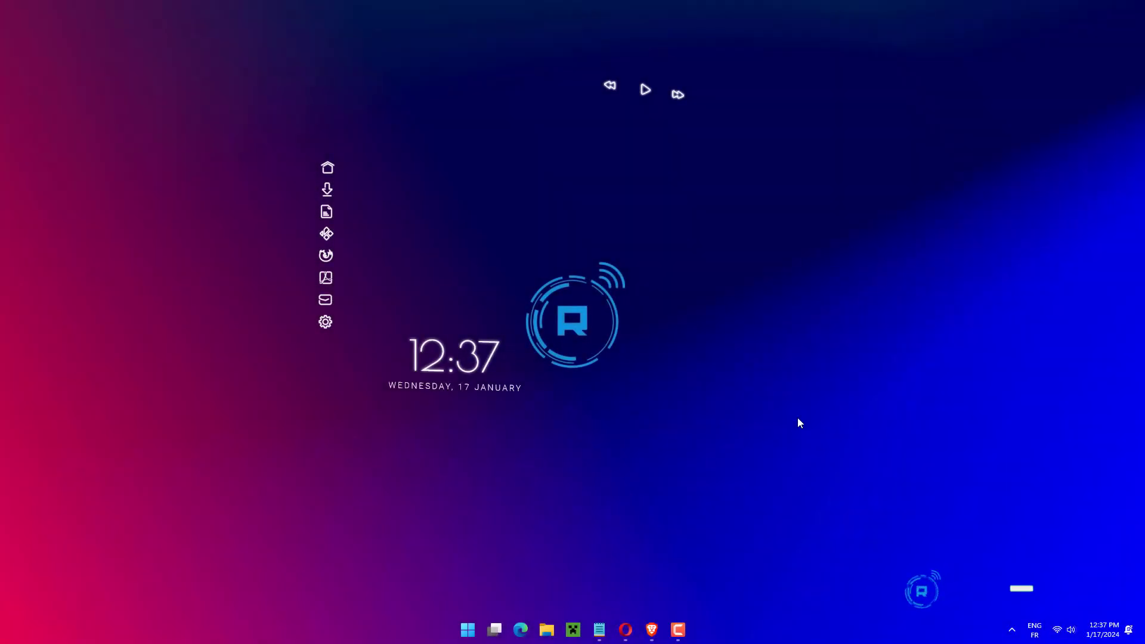
Open Settings, find the Xbox app under Installed apps and open its Advanced options
{"action": "key", "text": "super+i"}
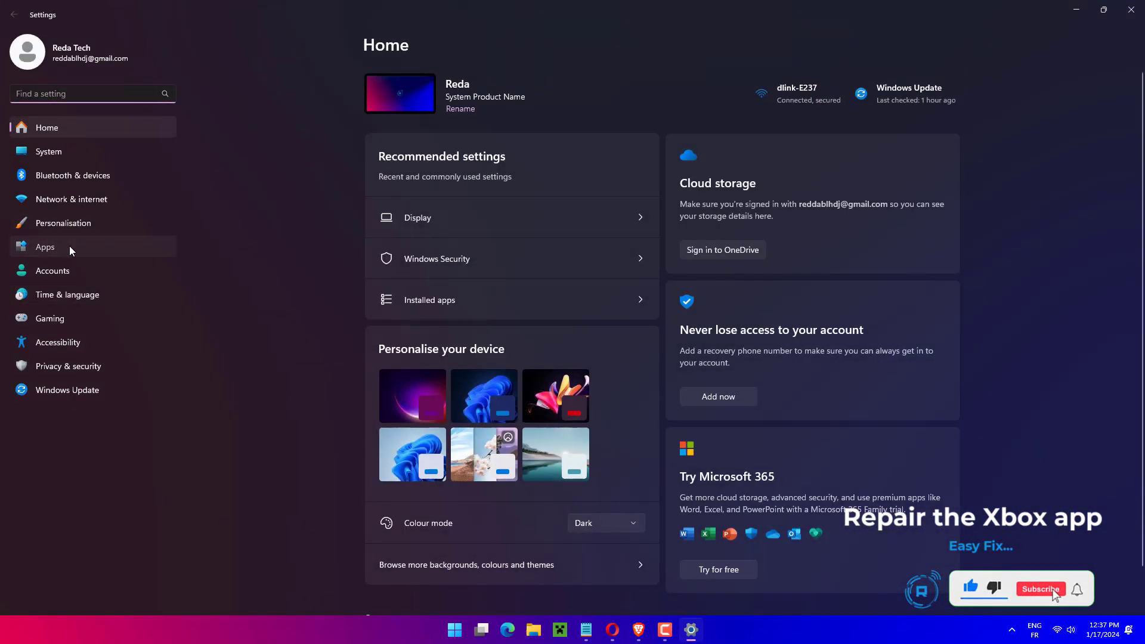
{"action": "left_click", "coordinate": [69, 248]}
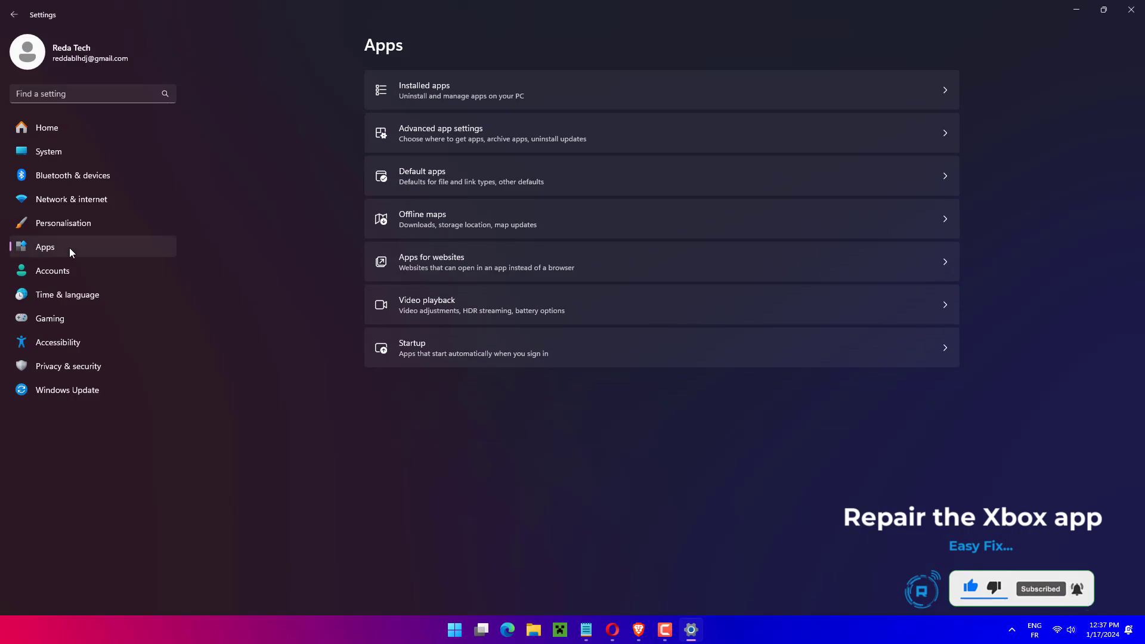
{"action": "left_click", "coordinate": [492, 97]}
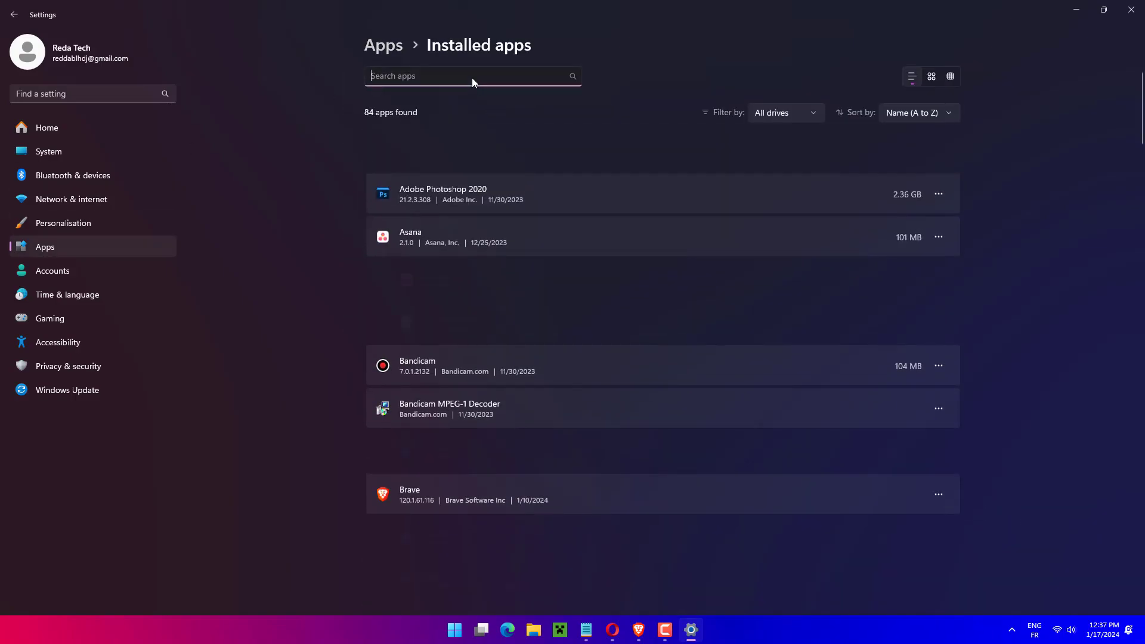
{"action": "left_click", "coordinate": [464, 73]}
{"action": "type", "text": "xbox"}
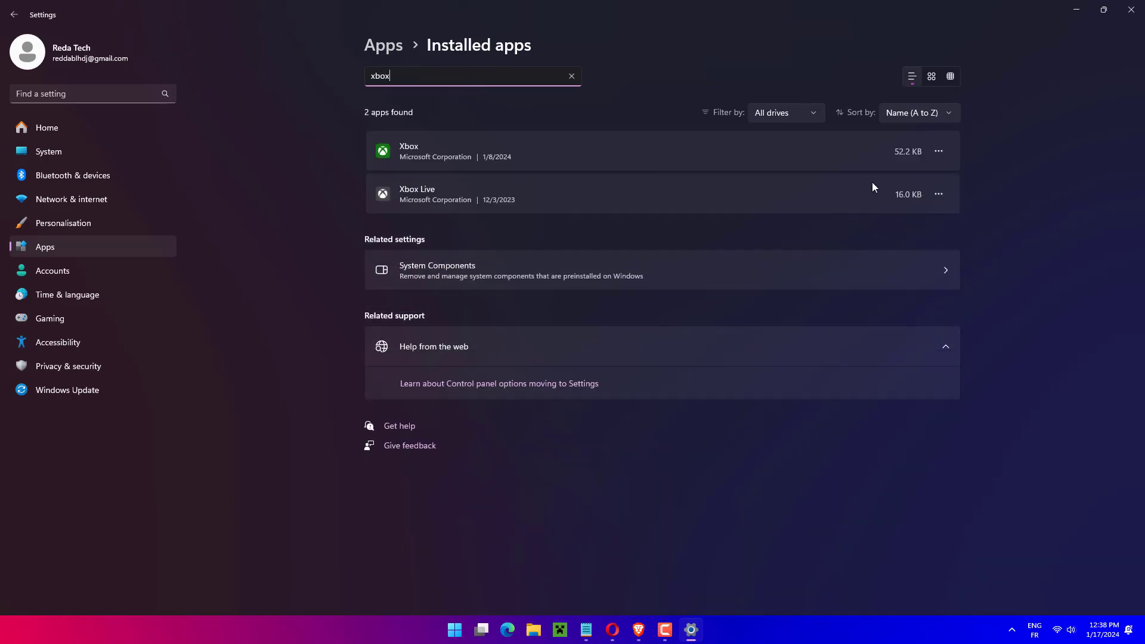
{"action": "left_click", "coordinate": [935, 156]}
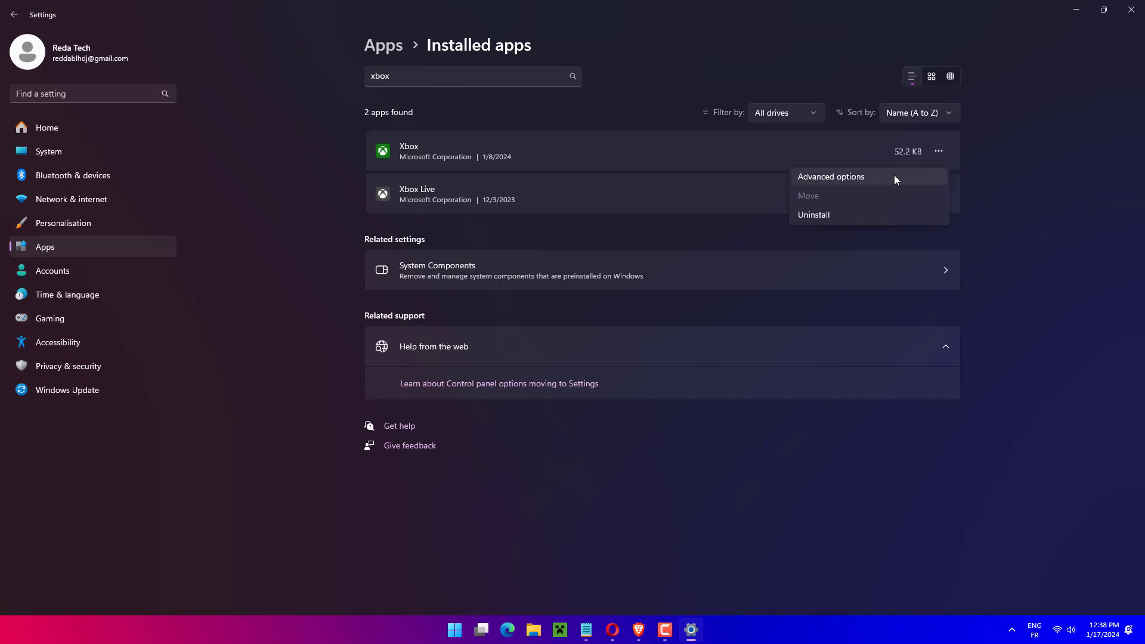
{"action": "left_click", "coordinate": [890, 177]}
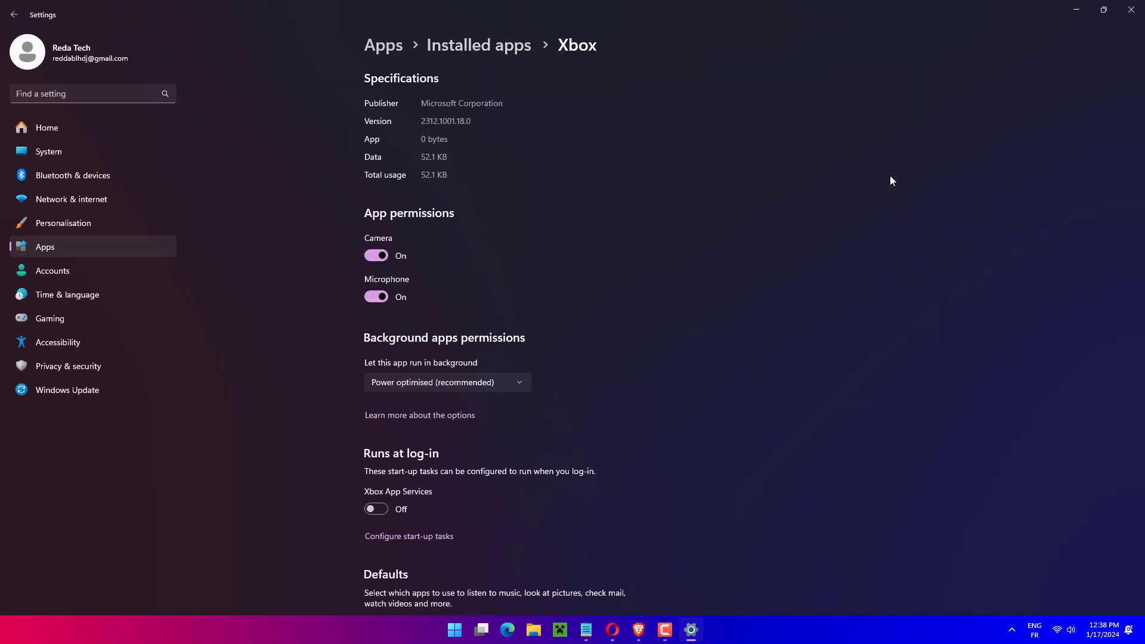
Repair the Xbox app, then reset it with confirmation, and close Settings and the browser
{"action": "scroll", "coordinate": [294, 296], "scroll_direction": "down", "scroll_amount": 10}
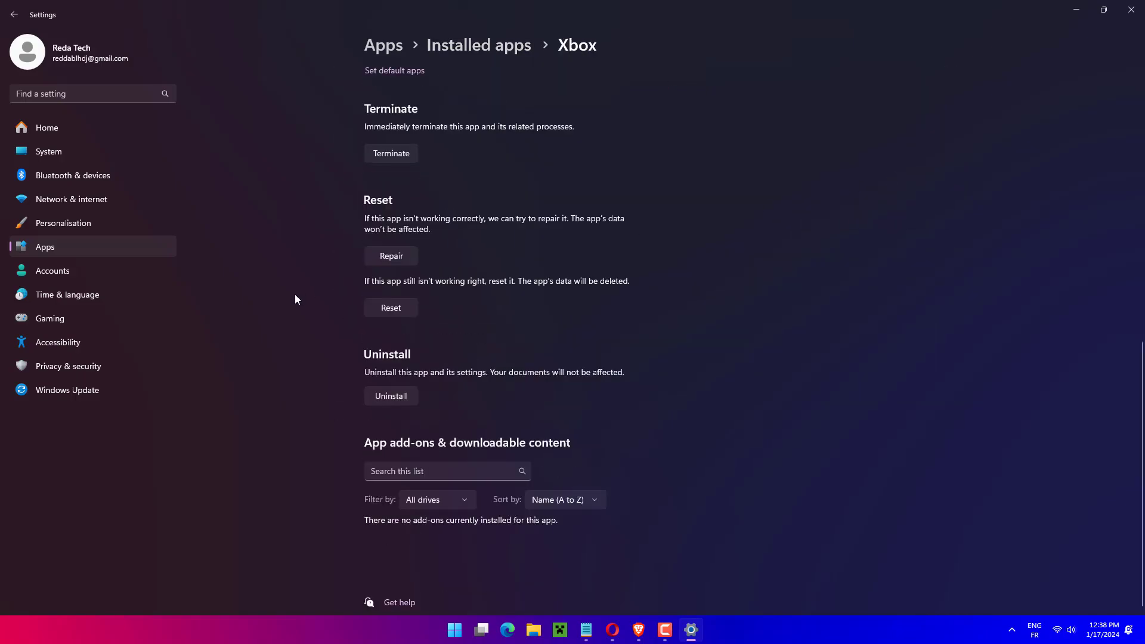
{"action": "left_click", "coordinate": [413, 256]}
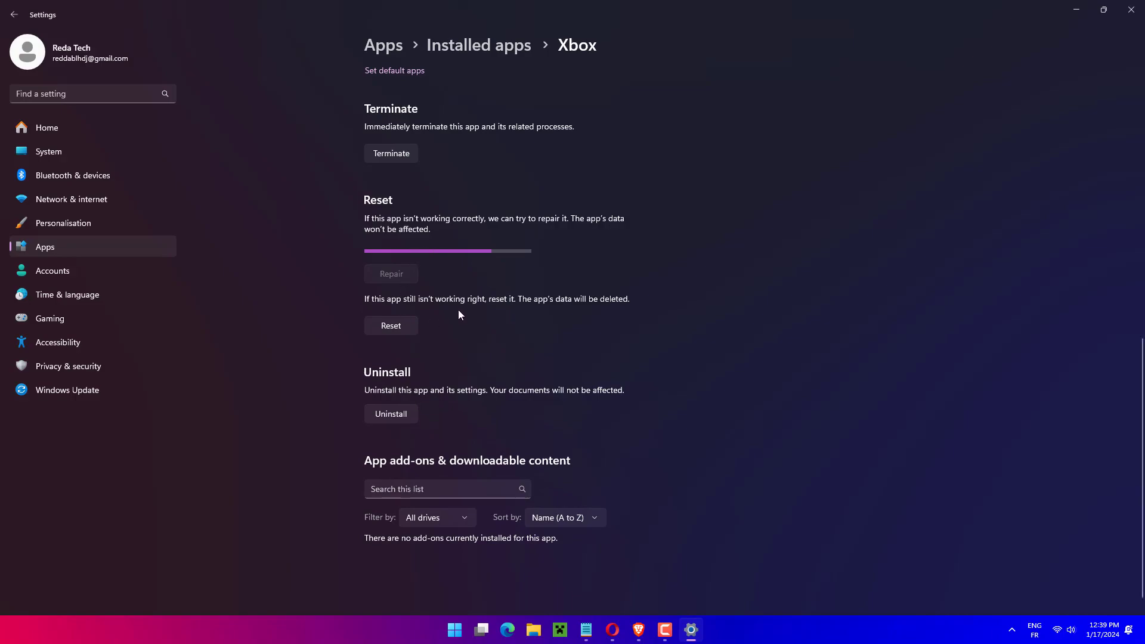
{"action": "left_click", "coordinate": [365, 313]}
{"action": "left_click", "coordinate": [457, 277]}
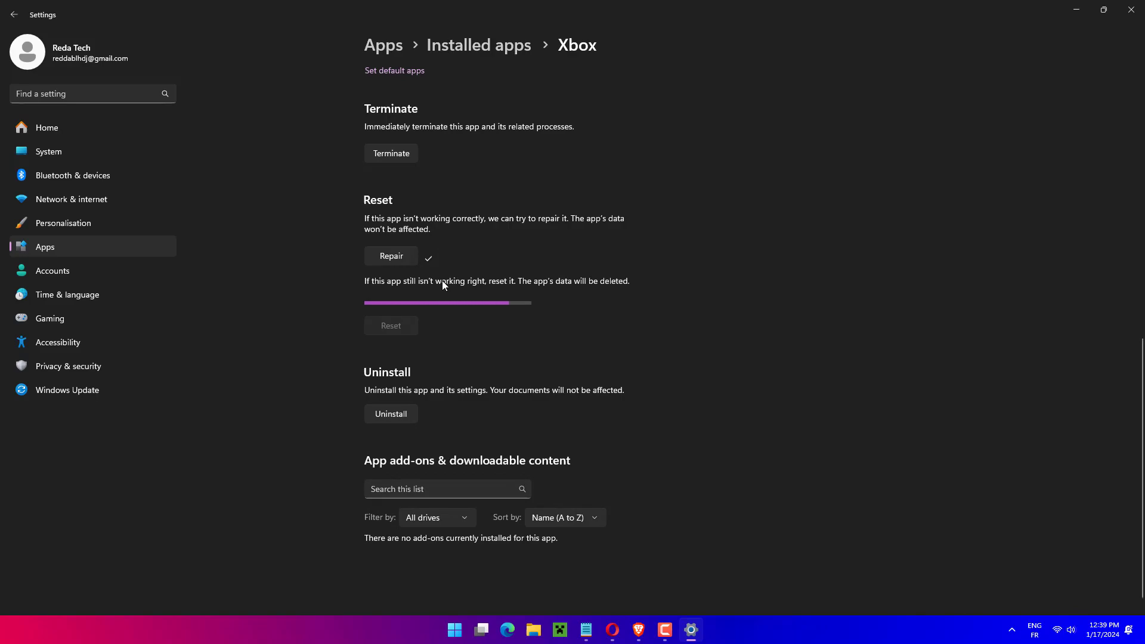
{"action": "left_click", "coordinate": [1131, 9]}
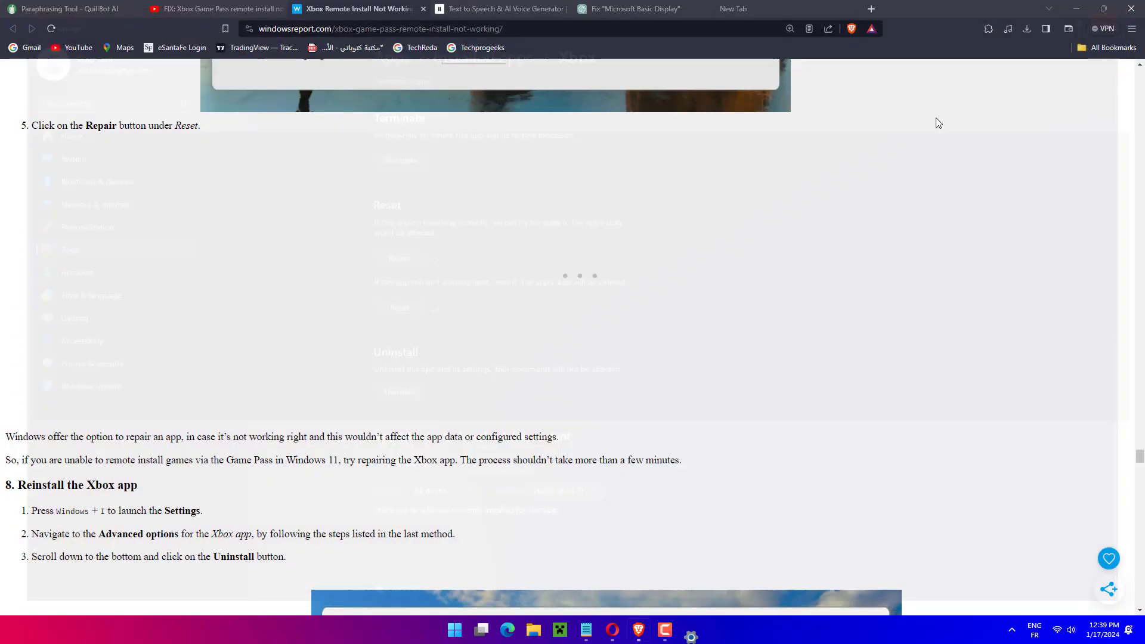
{"action": "left_click", "coordinate": [1051, 5]}
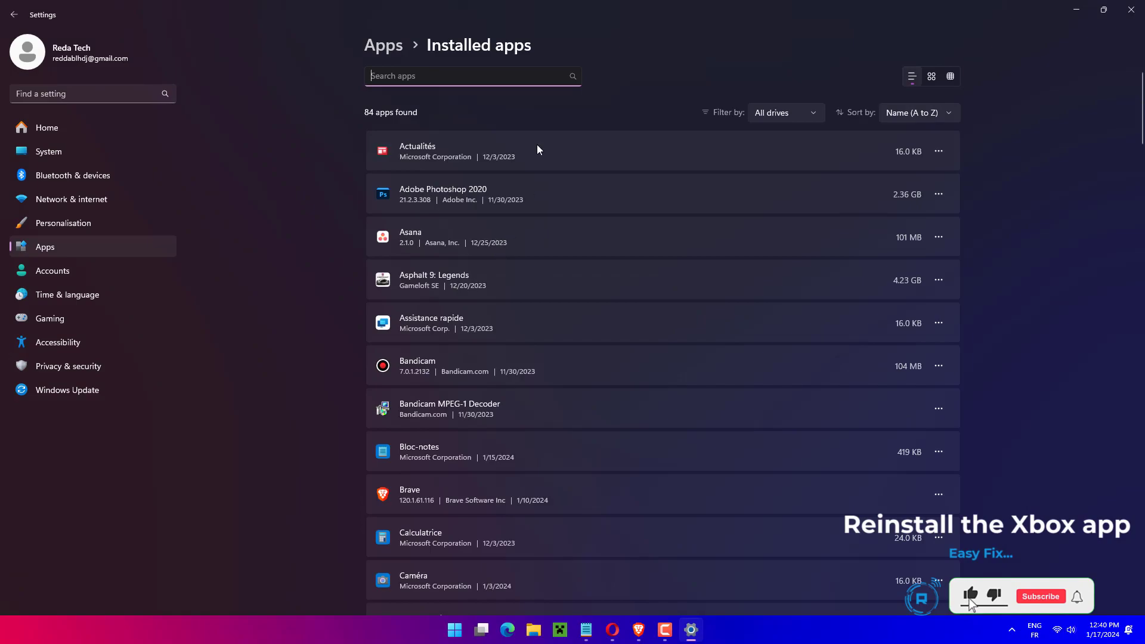
Search installed apps for xbox, uninstall the Xbox app from Advanced options, and close Settings
{"action": "type", "text": "xbox"}
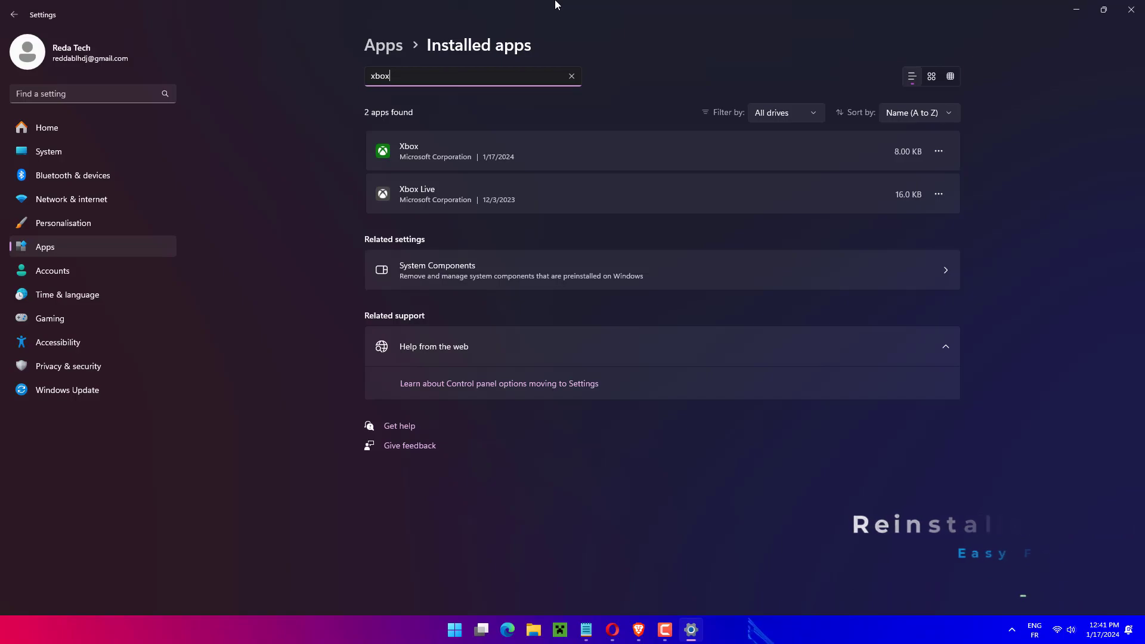
{"action": "left_click", "coordinate": [935, 152]}
{"action": "left_click", "coordinate": [934, 152]}
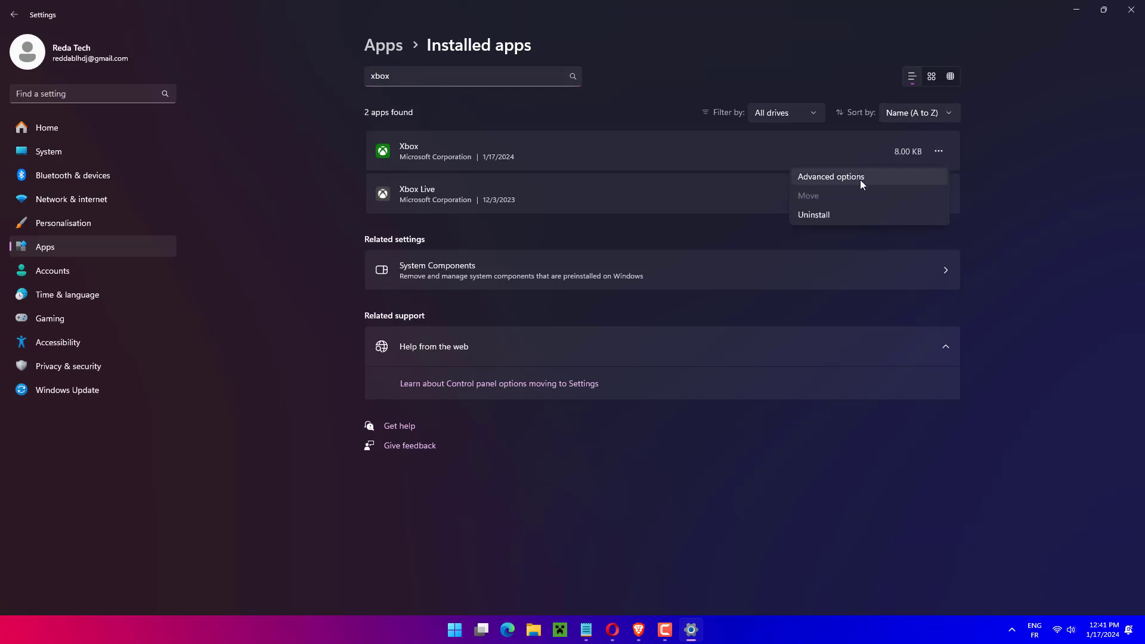
{"action": "left_click", "coordinate": [861, 178]}
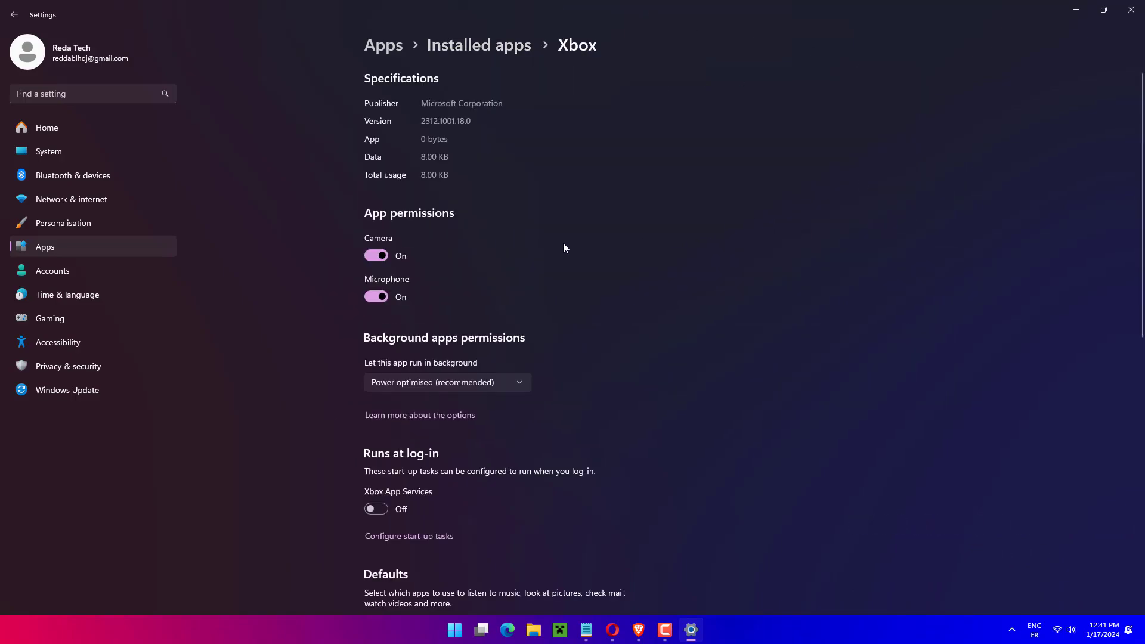
{"action": "scroll", "coordinate": [430, 401], "scroll_direction": "down", "scroll_amount": 10}
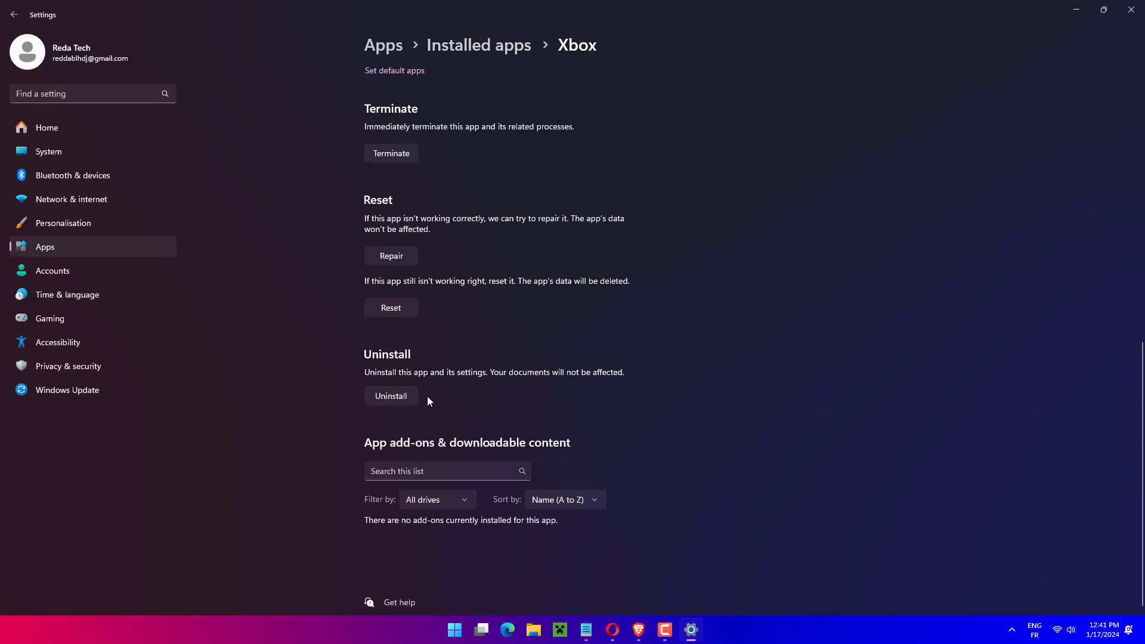
{"action": "left_click", "coordinate": [392, 396]}
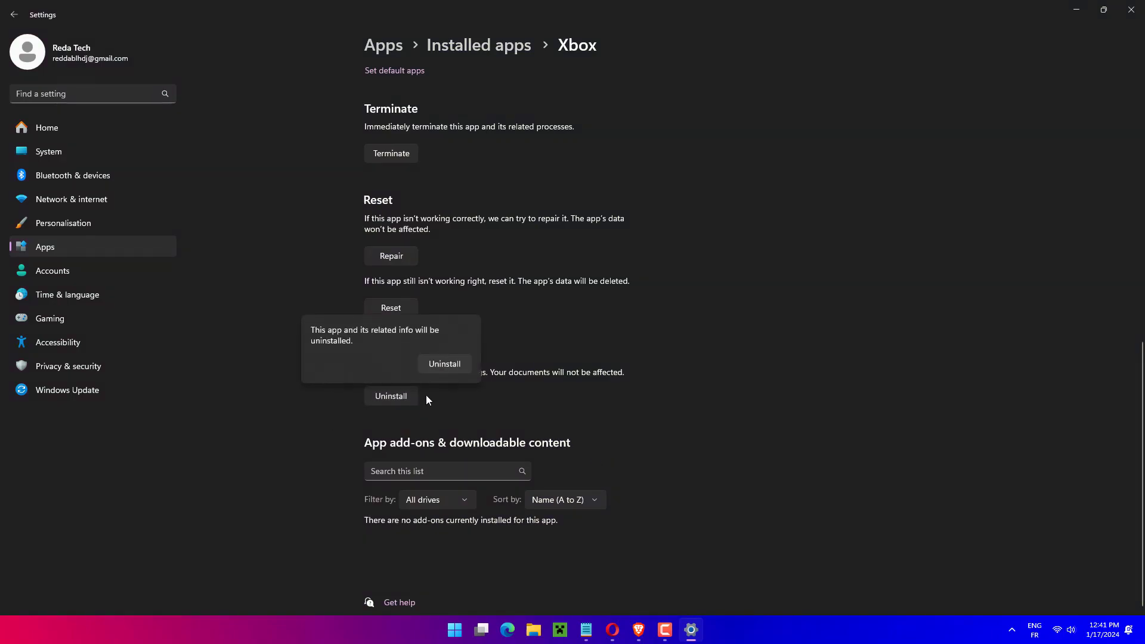
{"action": "left_click", "coordinate": [449, 367]}
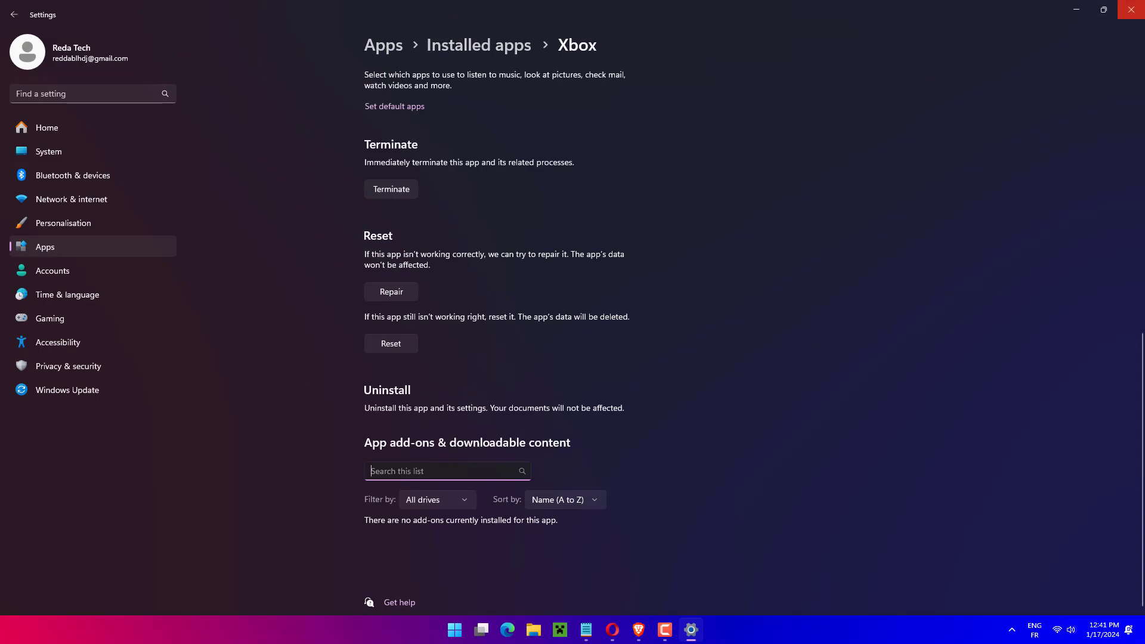
{"action": "left_click", "coordinate": [1131, 9]}
Launch Microsoft Store, search for xbox, and start installing the Xbox app
{"action": "key", "text": "super+s"}
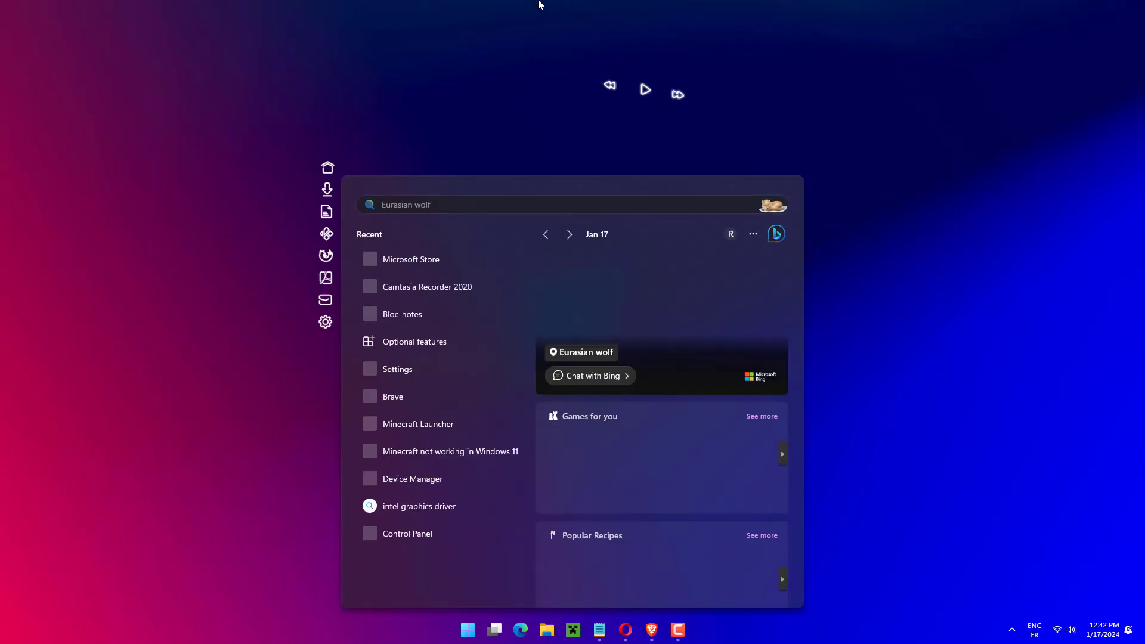
{"action": "type", "text": "m"}
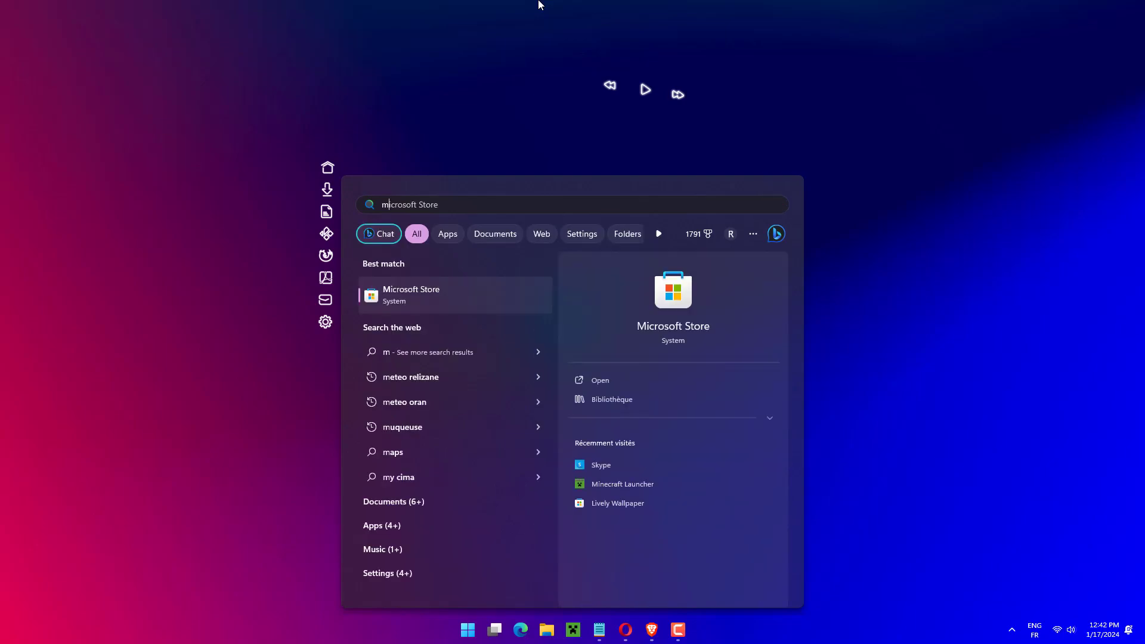
{"action": "type", "text": "icro"}
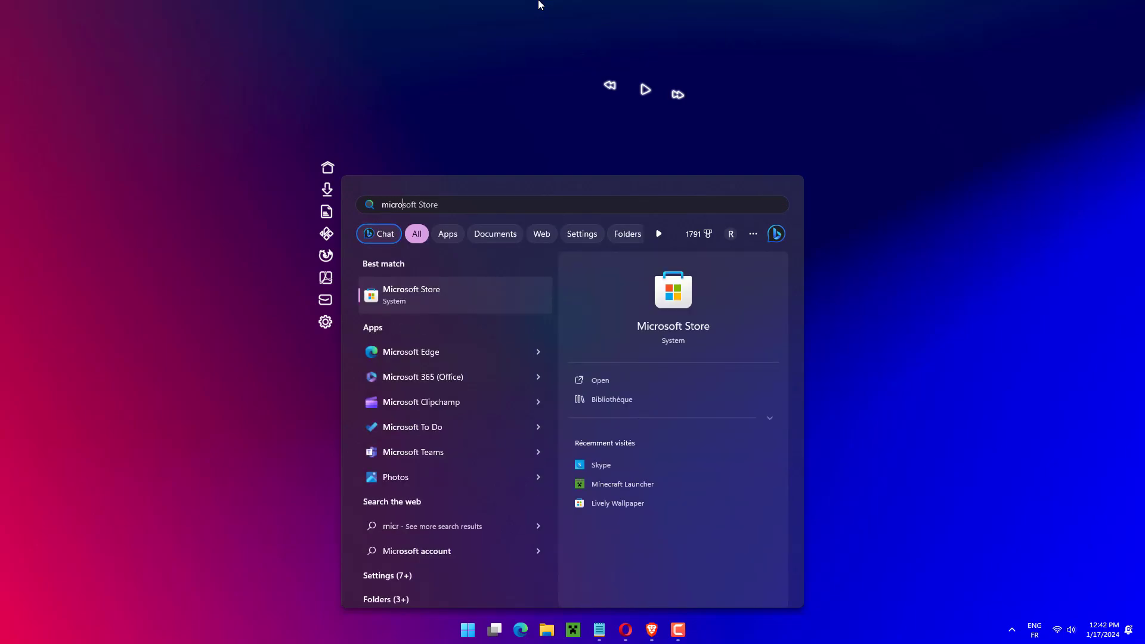
{"action": "left_click", "coordinate": [416, 300]}
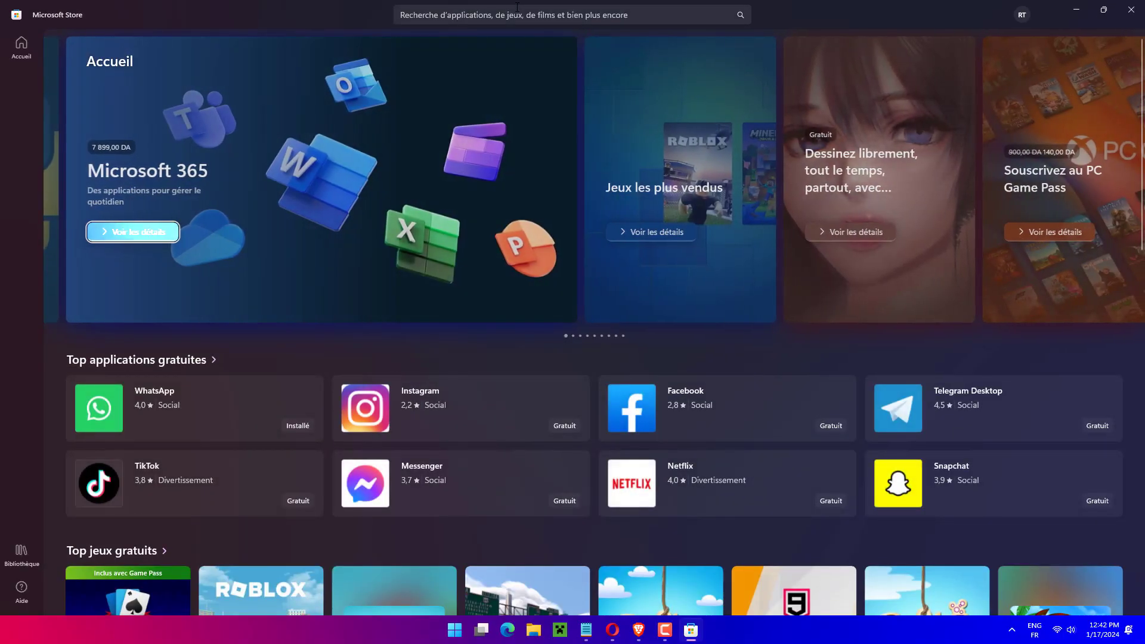
{"action": "left_click", "coordinate": [509, 20]}
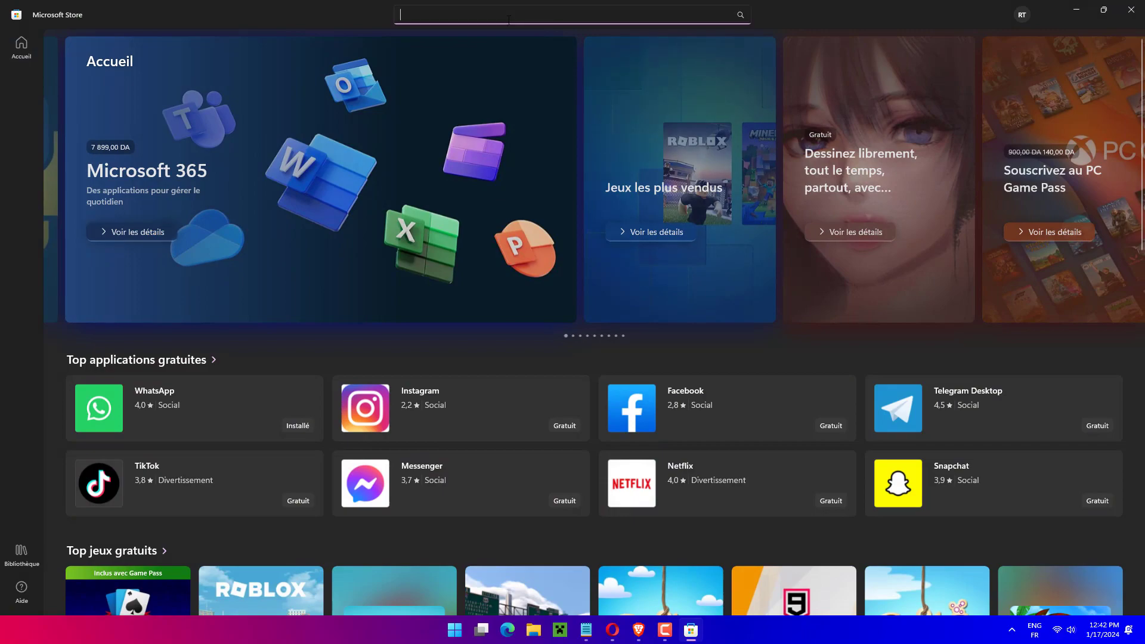
{"action": "type", "text": "xbox"}
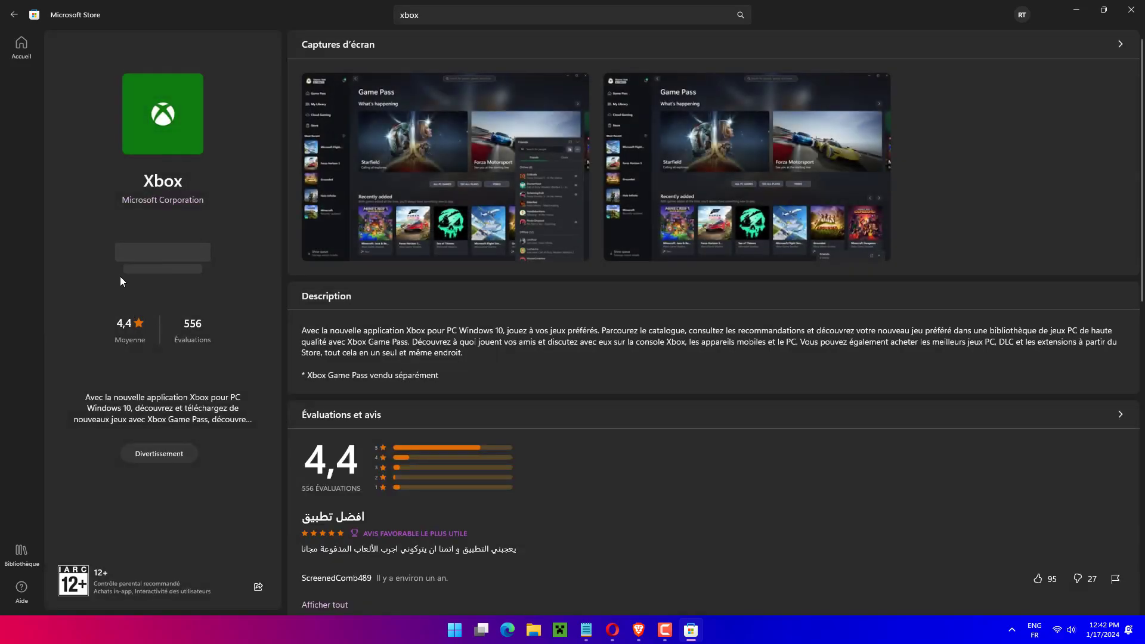
{"action": "left_click", "coordinate": [146, 265]}
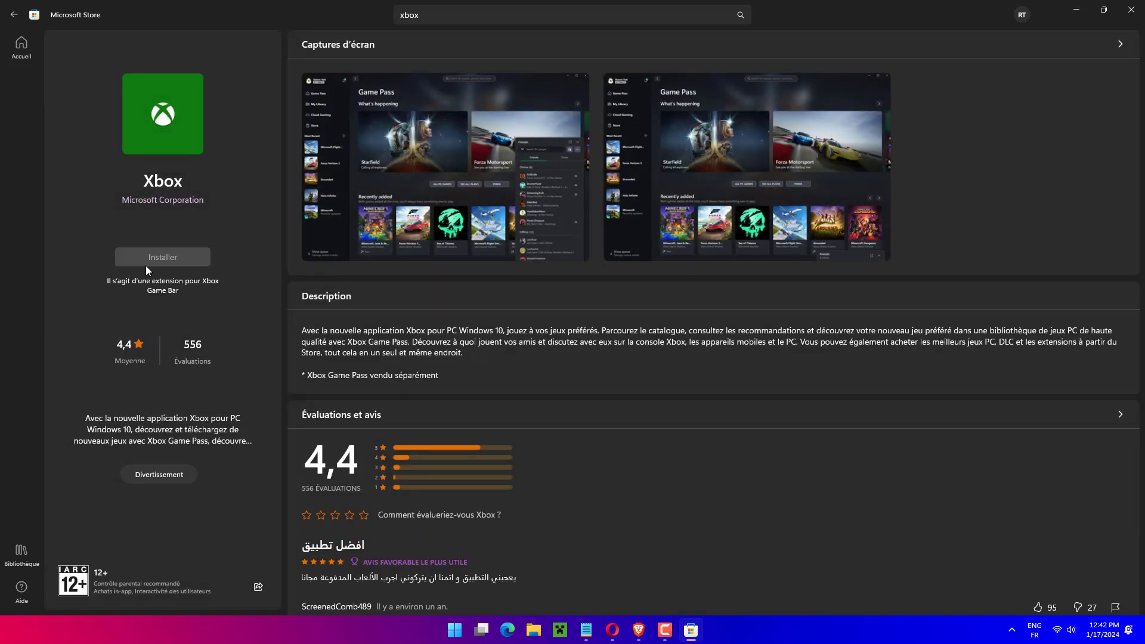